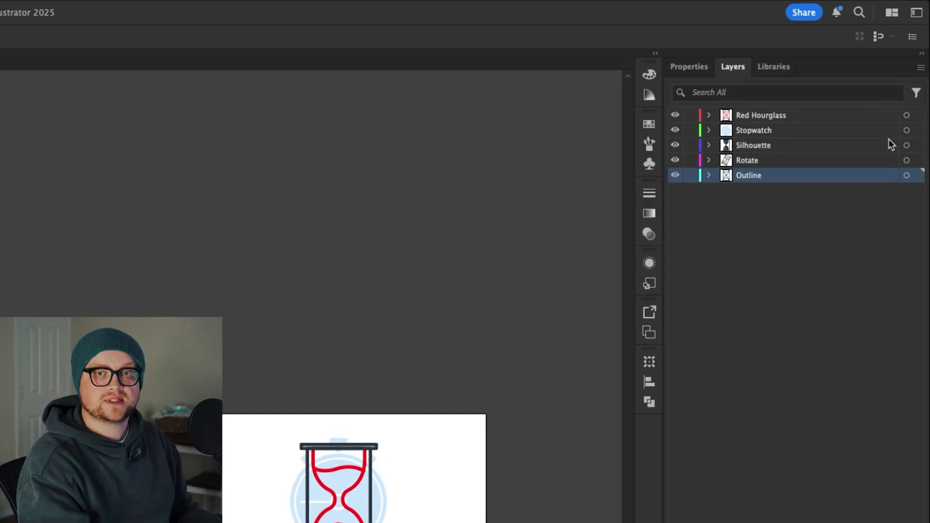
Check the Paste Remembers Layers option for the hourglasses document.
{"action": "left_click", "coordinate": [919, 69]}
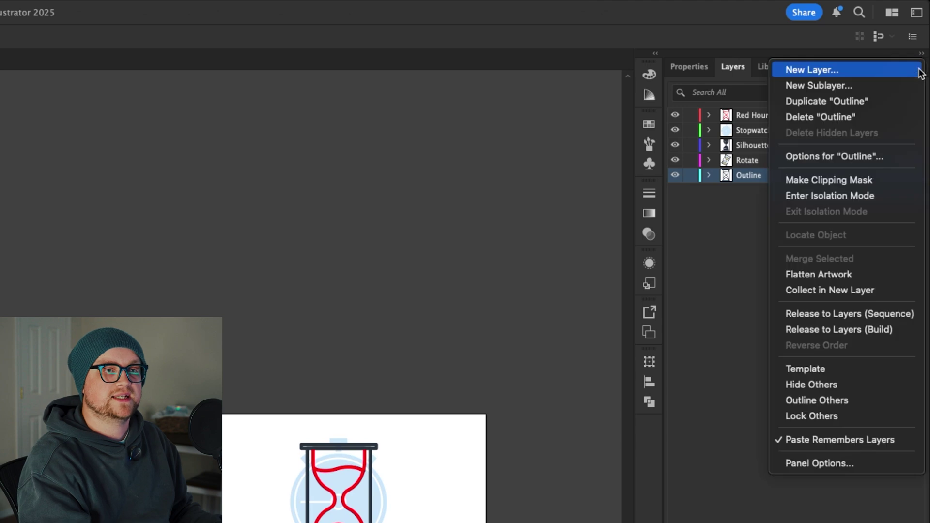
{"action": "left_click", "coordinate": [831, 440]}
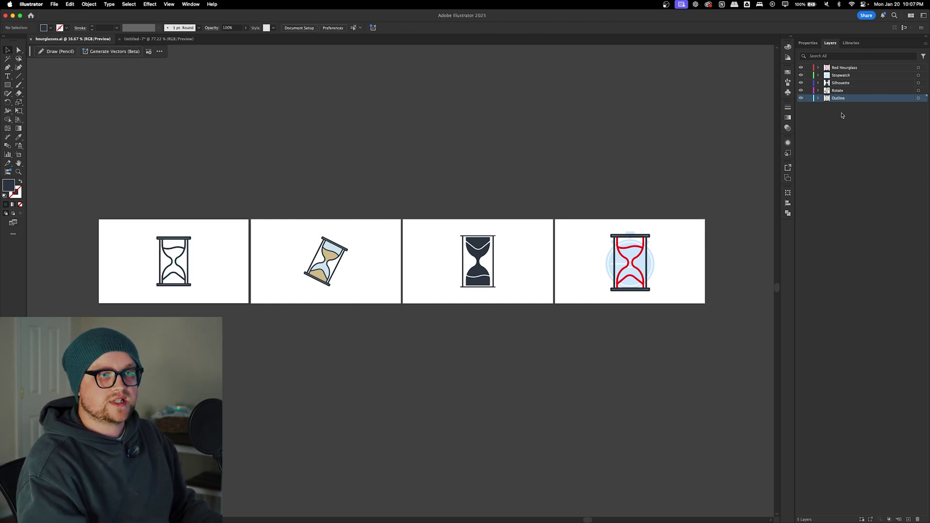
Examine the layers from Outline up to Red Hourglass, the stopwatch hourglass artboard and the layer options.
{"action": "left_click_drag", "start_coordinate": [828, 92], "coordinate": [847, 90]}
{"action": "left_click", "coordinate": [843, 99]}
{"action": "left_click", "coordinate": [842, 92]}
{"action": "left_click", "coordinate": [852, 83]}
{"action": "left_click", "coordinate": [853, 75]}
{"action": "left_click", "coordinate": [853, 67]}
{"action": "scroll", "coordinate": [641, 286], "scroll_direction": "up", "scroll_amount": 5}
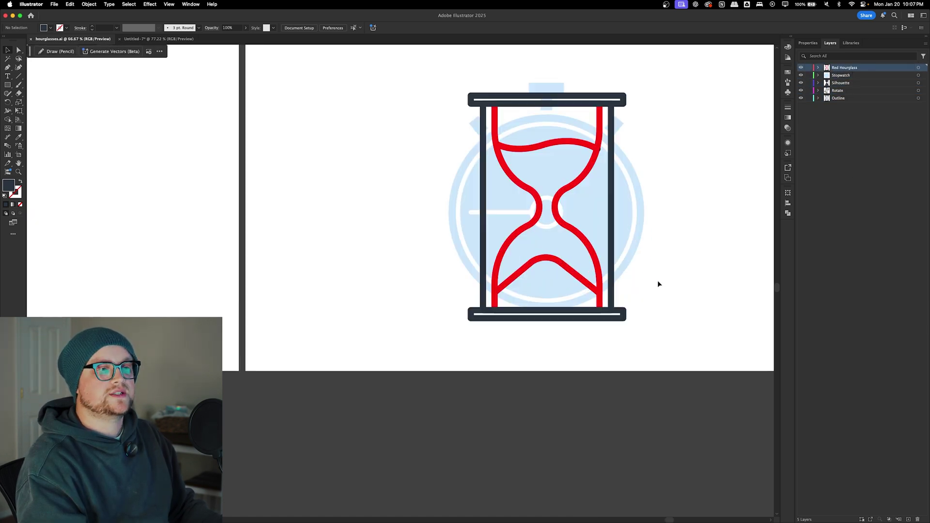
{"action": "scroll", "coordinate": [657, 283], "scroll_direction": "right", "scroll_amount": 3}
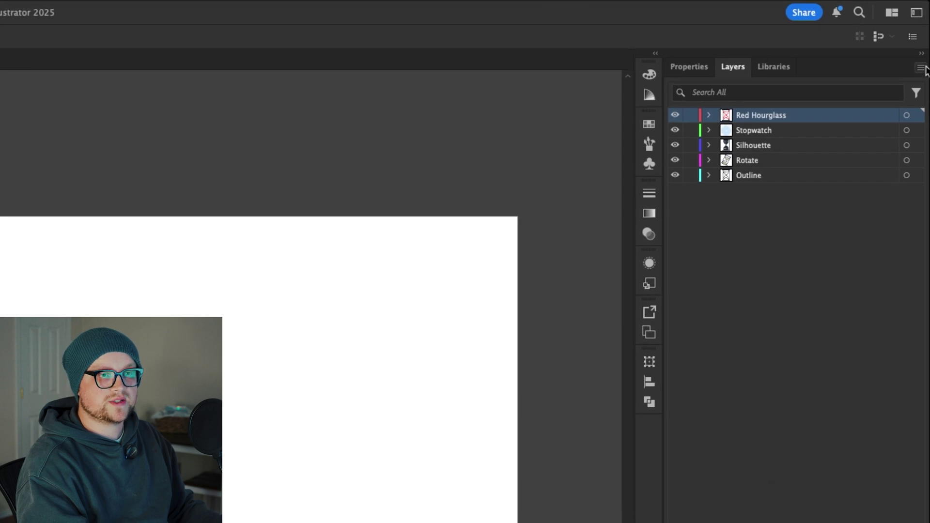
{"action": "left_click", "coordinate": [924, 68]}
{"action": "left_click", "coordinate": [844, 489]}
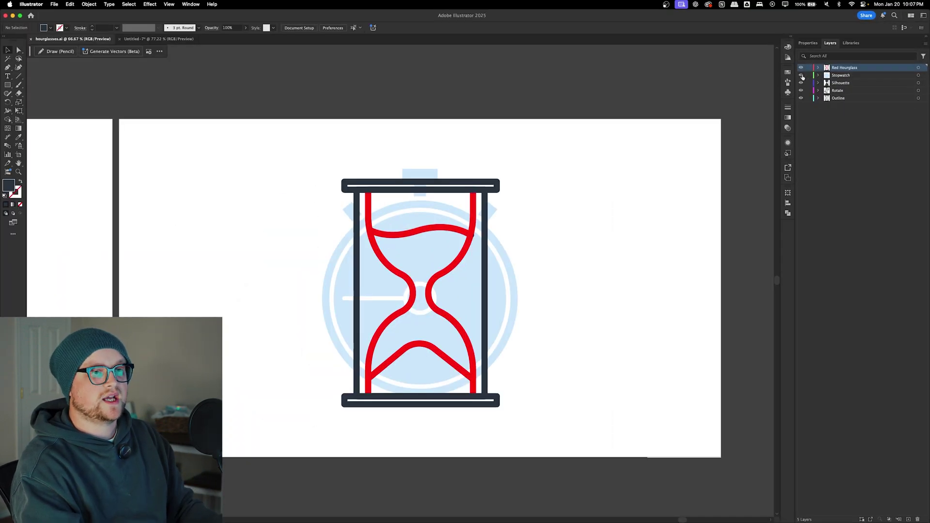
Toggle the Stopwatch layer's visibility and try moving the Red Hourglass layer below Stopwatch.
{"action": "left_click", "coordinate": [801, 75]}
{"action": "left_click", "coordinate": [801, 76]}
{"action": "left_click_drag", "start_coordinate": [847, 71], "coordinate": [828, 82]}
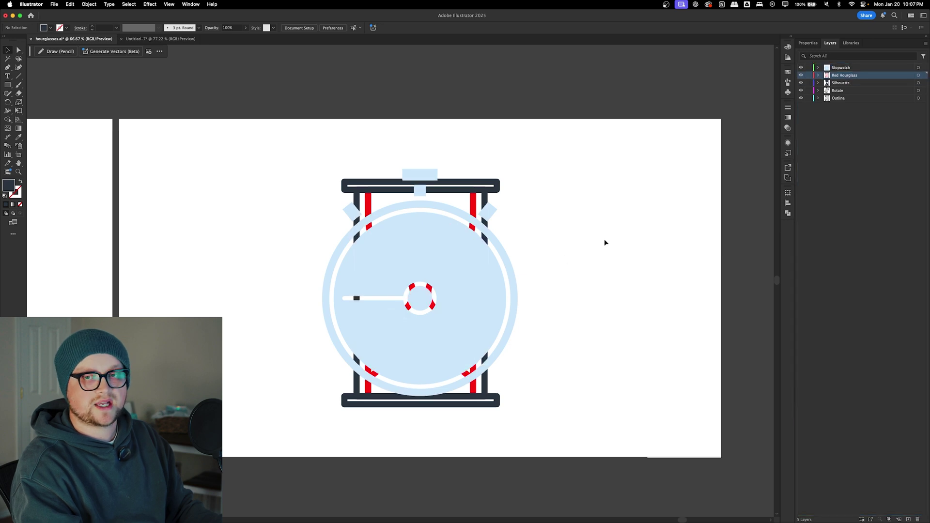
{"action": "key", "text": "super+z"}
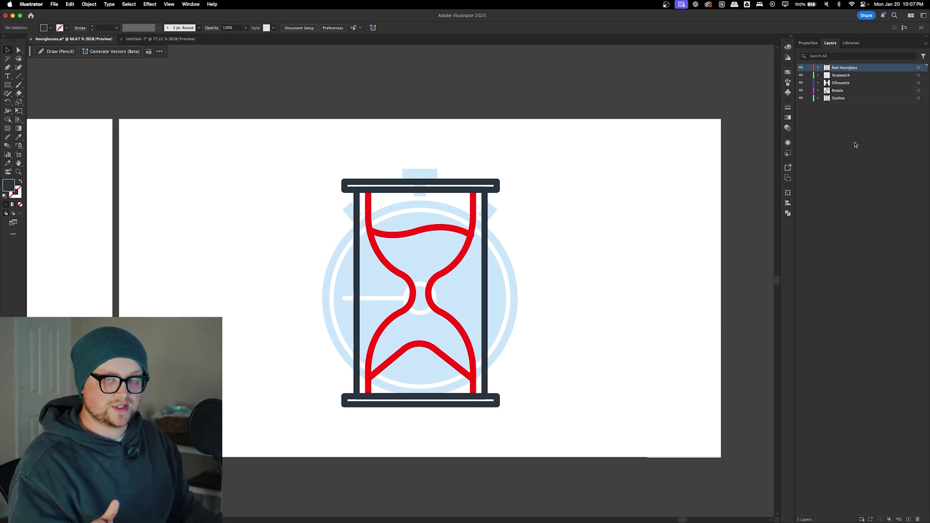
Export all four hourglass artboards as separate files into the Illustrator project folder with the ArtboardsToFiles script.
{"action": "key", "text": "super+minus"}
{"action": "key", "text": "super+minus"}
{"action": "key", "text": "super+minus"}
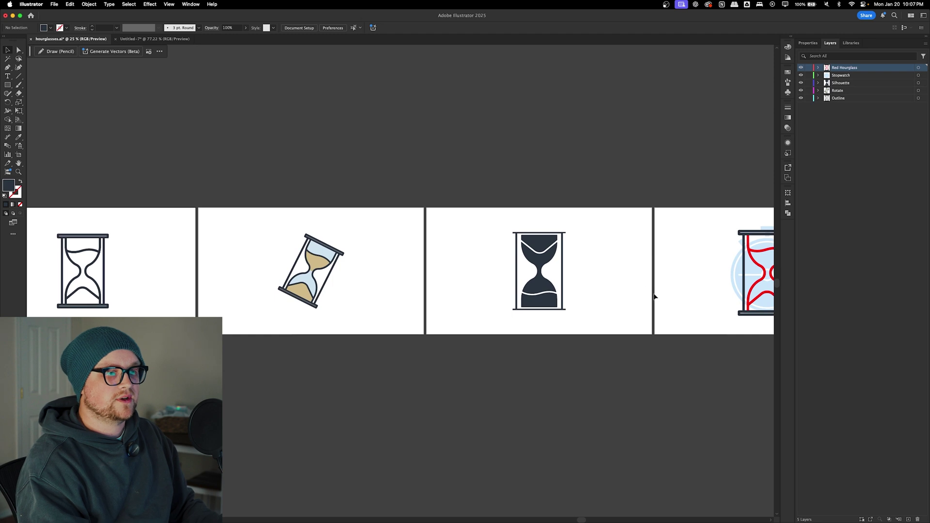
{"action": "scroll", "coordinate": [649, 293], "scroll_direction": "down", "scroll_amount": 2}
{"action": "left_click_drag", "start_coordinate": [676, 301], "coordinate": [589, 276]}
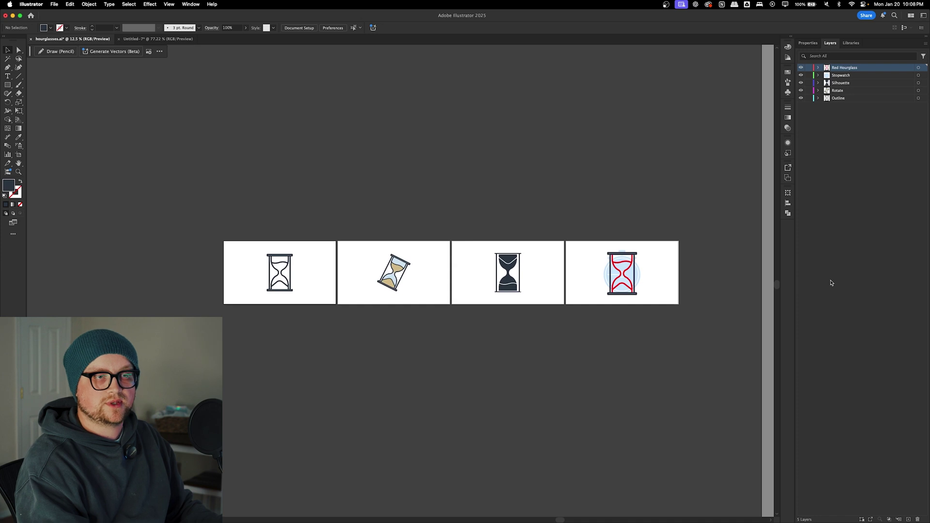
{"action": "left_click_drag", "start_coordinate": [441, 234], "coordinate": [417, 213]}
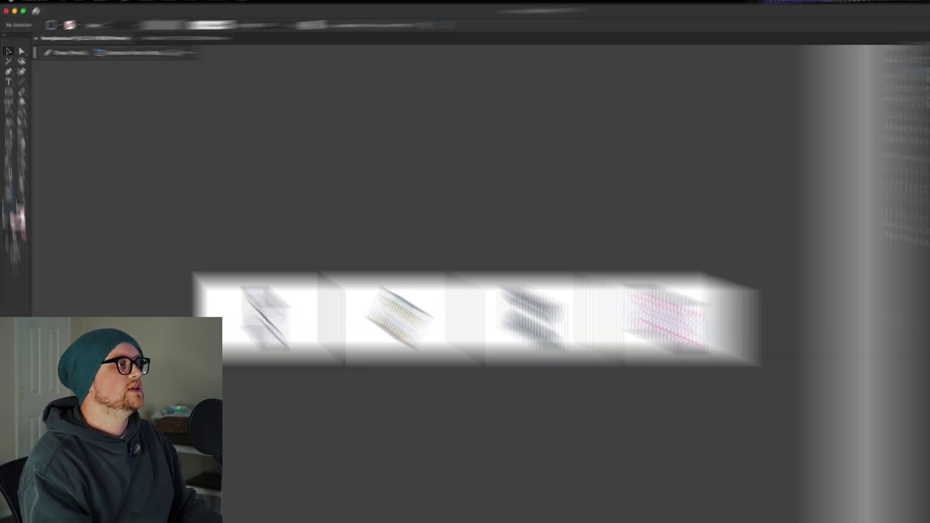
{"action": "left_click", "coordinate": [55, 3]}
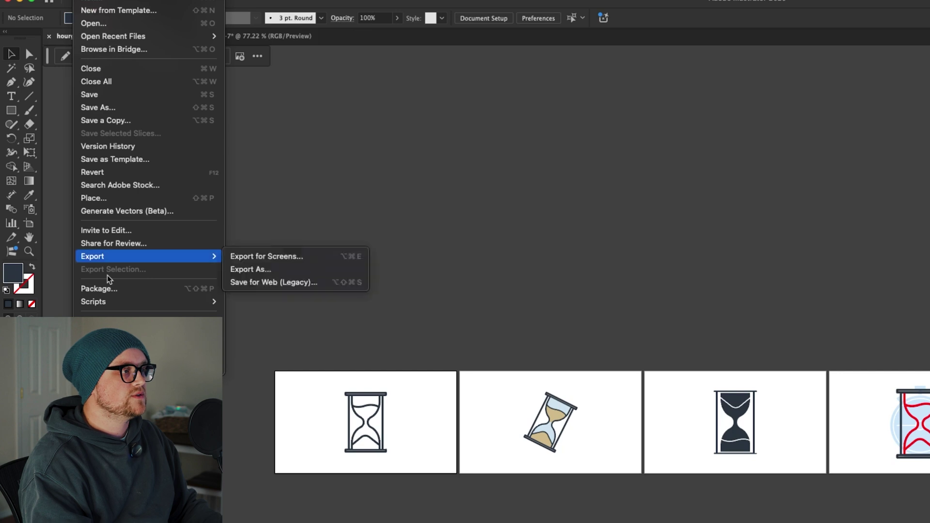
{"action": "mouse_move", "coordinate": [107, 302]}
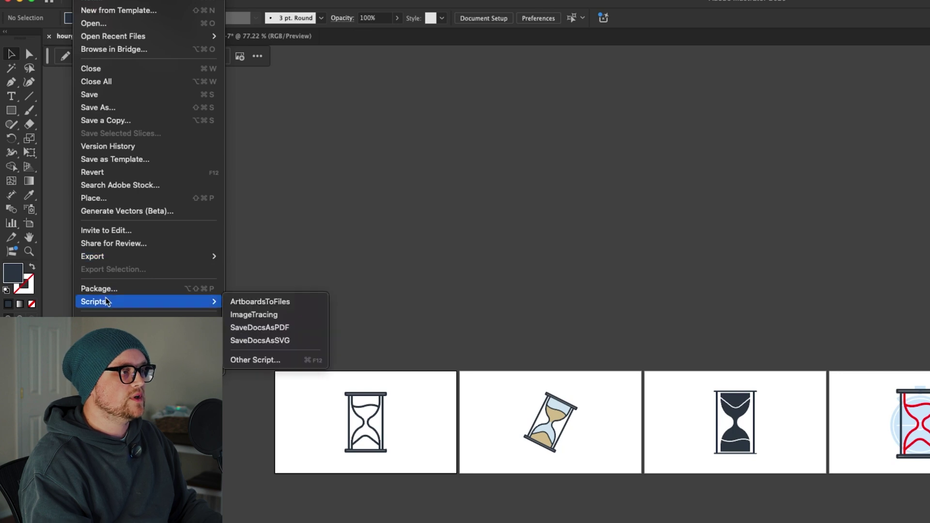
{"action": "left_click", "coordinate": [310, 306]}
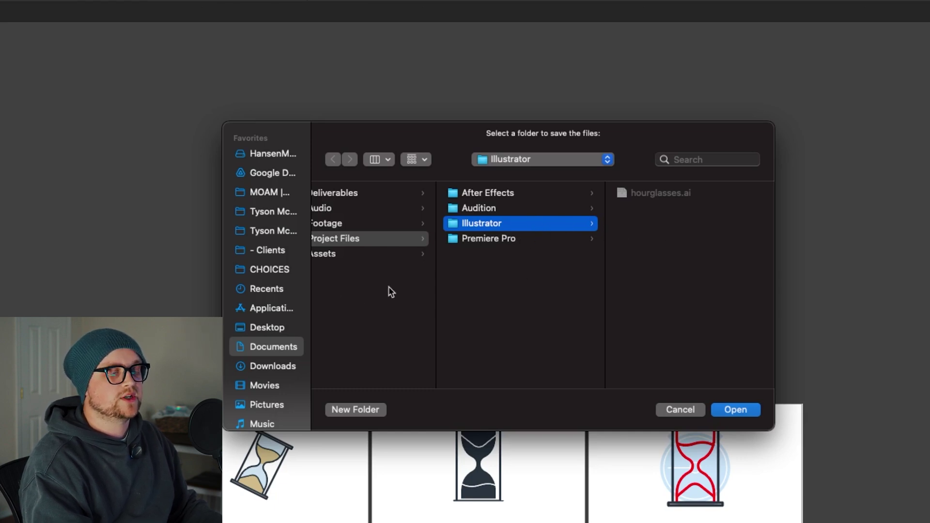
{"action": "scroll", "coordinate": [389, 286], "scroll_direction": "left", "scroll_amount": 3}
{"action": "scroll", "coordinate": [388, 286], "scroll_direction": "right", "scroll_amount": 3}
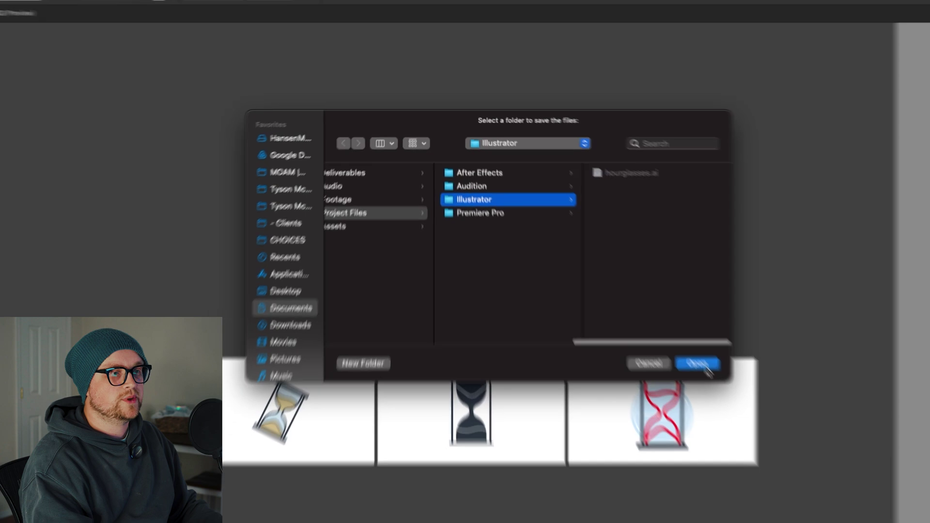
{"action": "left_click", "coordinate": [735, 410]}
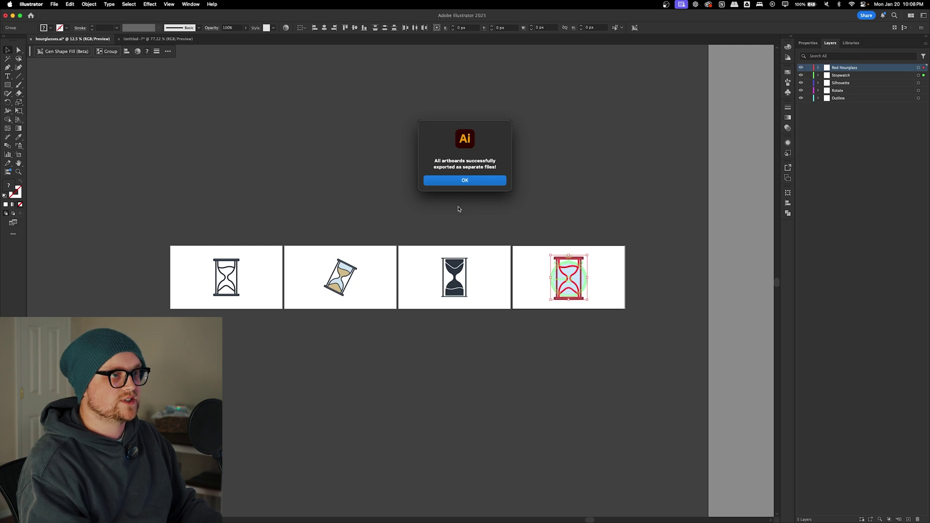
{"action": "key", "text": "Return"}
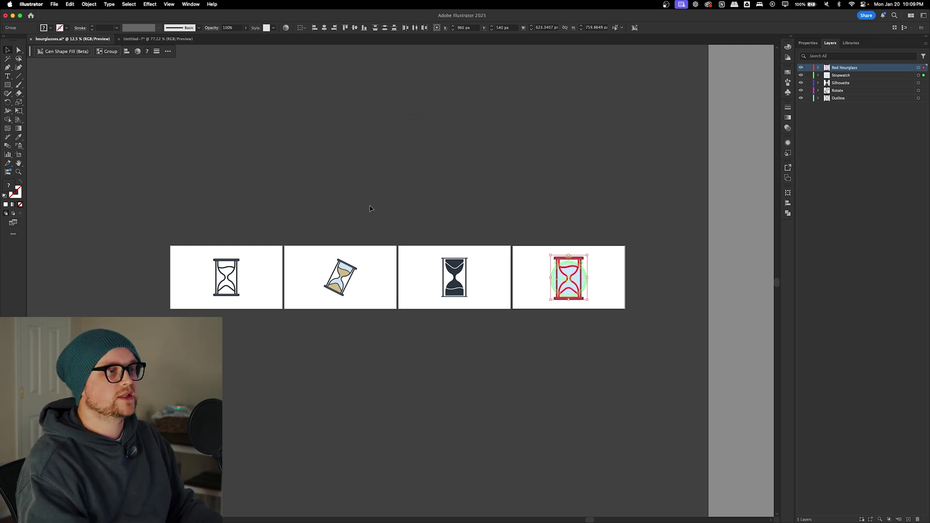
Switch to Finder and preview the exported Watch.ai, Silhouette.ai, Rotated.ai and Outline.ai files.
{"action": "key", "text": "super+Tab"}
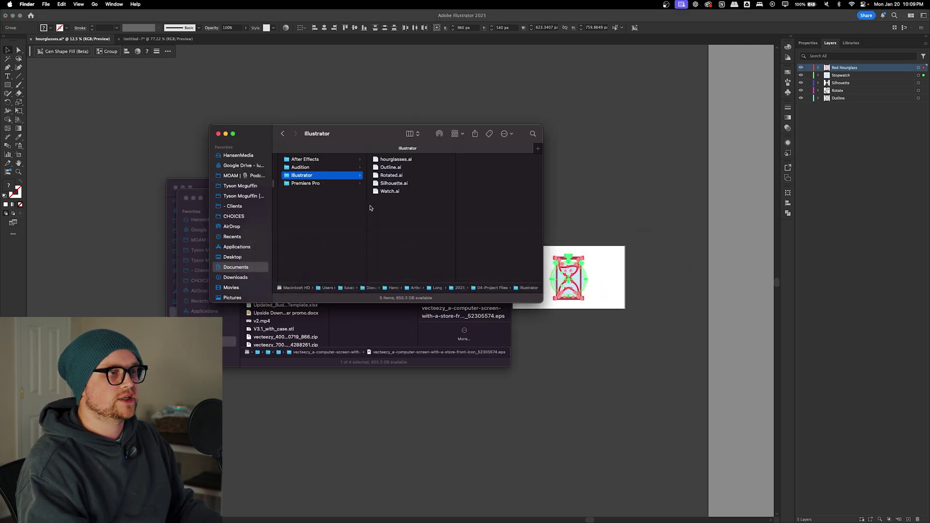
{"action": "left_click_drag", "start_coordinate": [377, 135], "coordinate": [350, 175]}
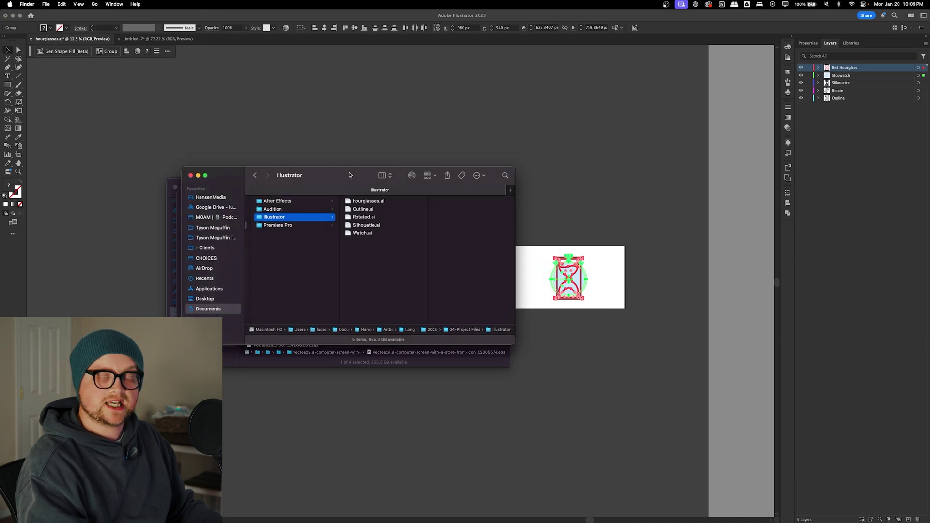
{"action": "left_click", "coordinate": [367, 234]}
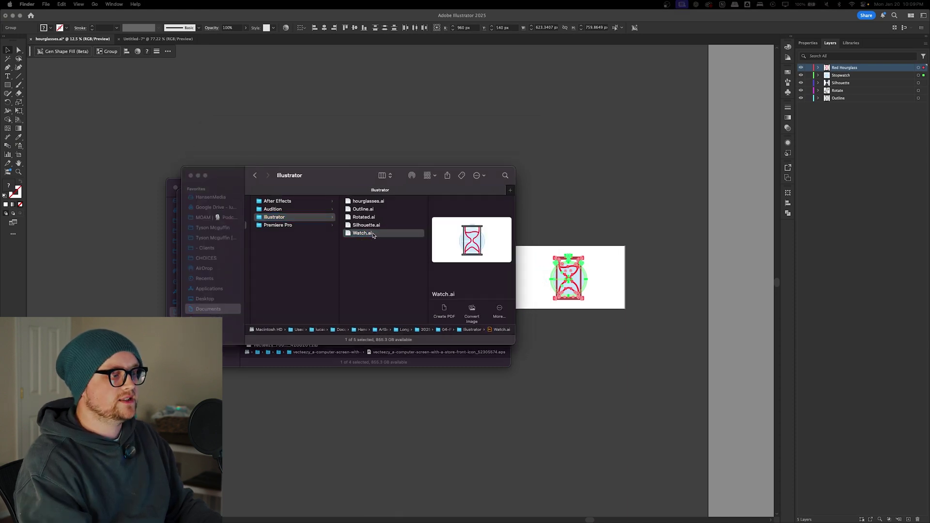
{"action": "key", "text": "space"}
{"action": "key", "text": "Up"}
{"action": "key", "text": "Up"}
{"action": "key", "text": "Up"}
{"action": "key", "text": "Up"}
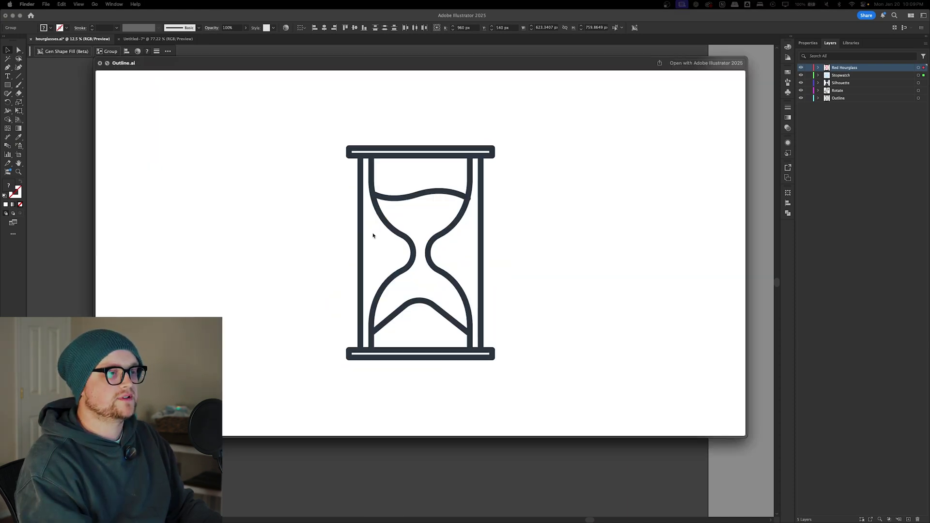
{"action": "key", "text": "Down"}
{"action": "key", "text": "Down"}
{"action": "key", "text": "Down"}
{"action": "key", "text": "Down"}
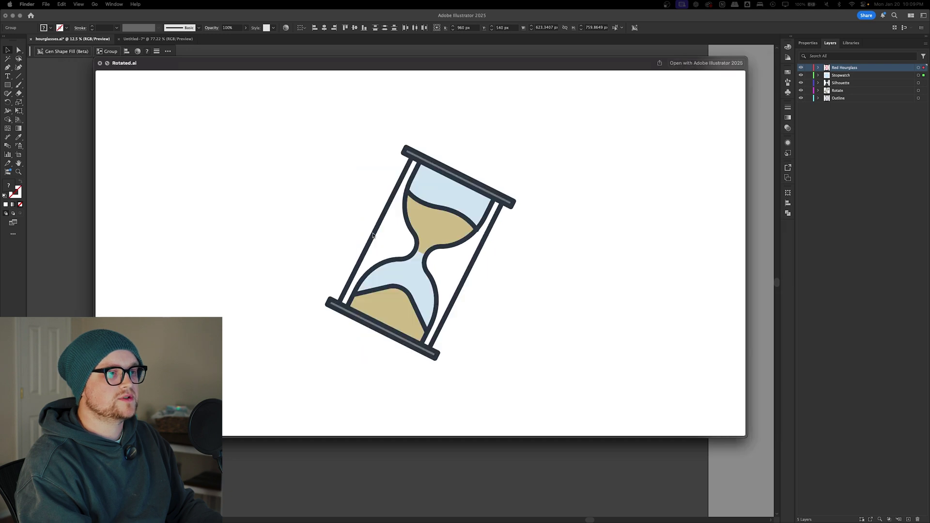
{"action": "key", "text": "space"}
{"action": "left_click", "coordinate": [371, 261]}
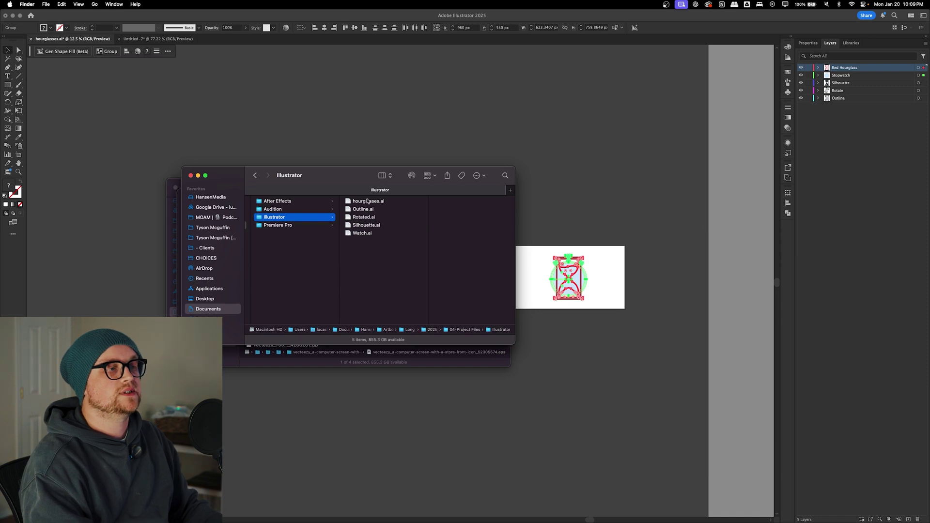
Go through the exported files one by one in the folder and preview the original hourglasses.ai for comparison.
{"action": "left_click", "coordinate": [366, 236]}
{"action": "left_click", "coordinate": [370, 226]}
{"action": "left_click", "coordinate": [371, 218]}
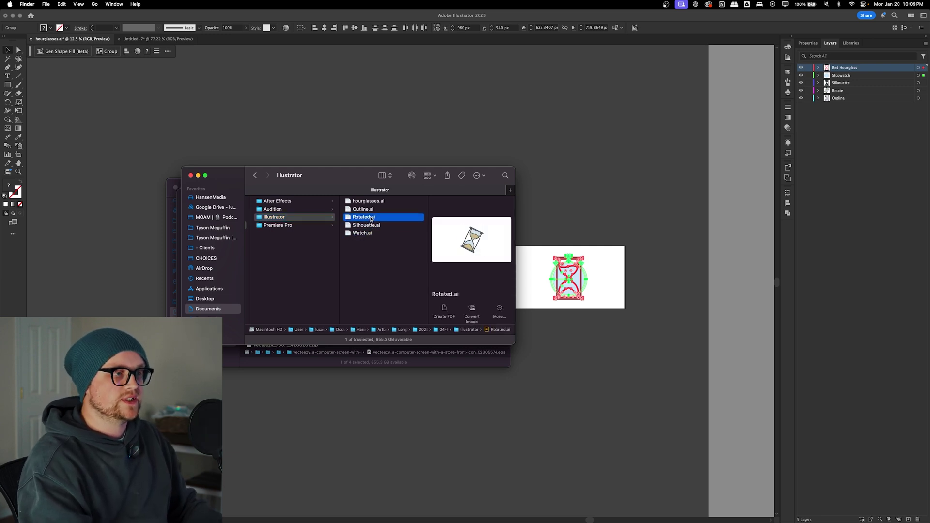
{"action": "left_click", "coordinate": [370, 210]}
{"action": "left_click", "coordinate": [370, 201]}
{"action": "key", "text": "space"}
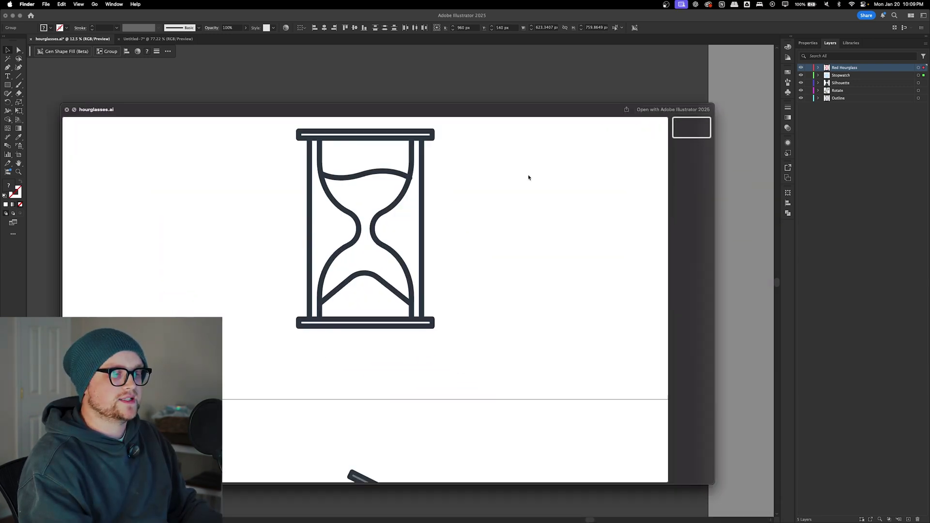
{"action": "key", "text": "space"}
Open Watch.ai in Illustrator and check its layers by toggling the visibility of Stopwatch and Red Hourglass.
{"action": "left_click", "coordinate": [382, 233]}
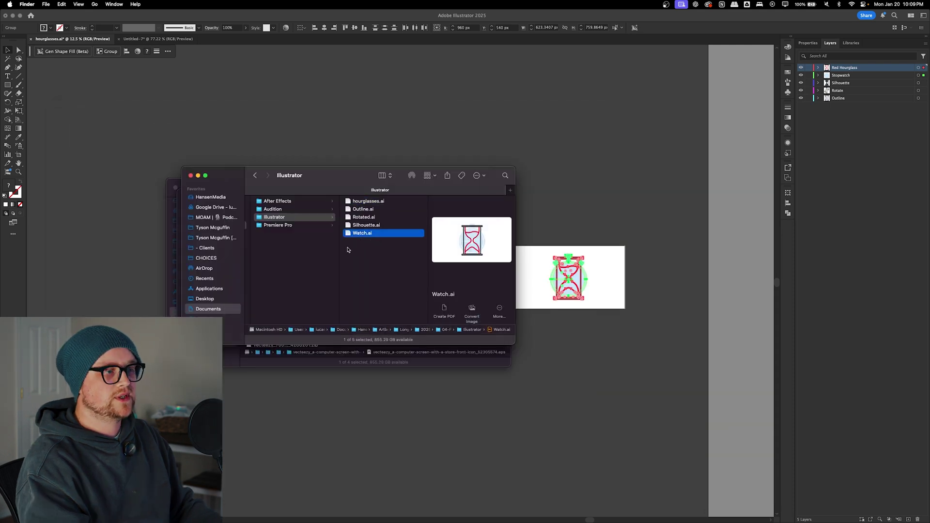
{"action": "double_click", "coordinate": [366, 233]}
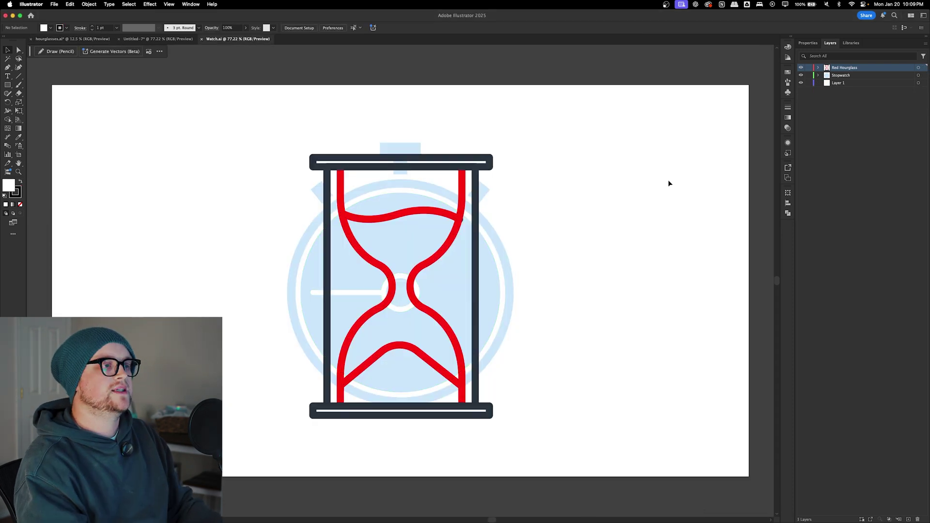
{"action": "left_click", "coordinate": [838, 84]}
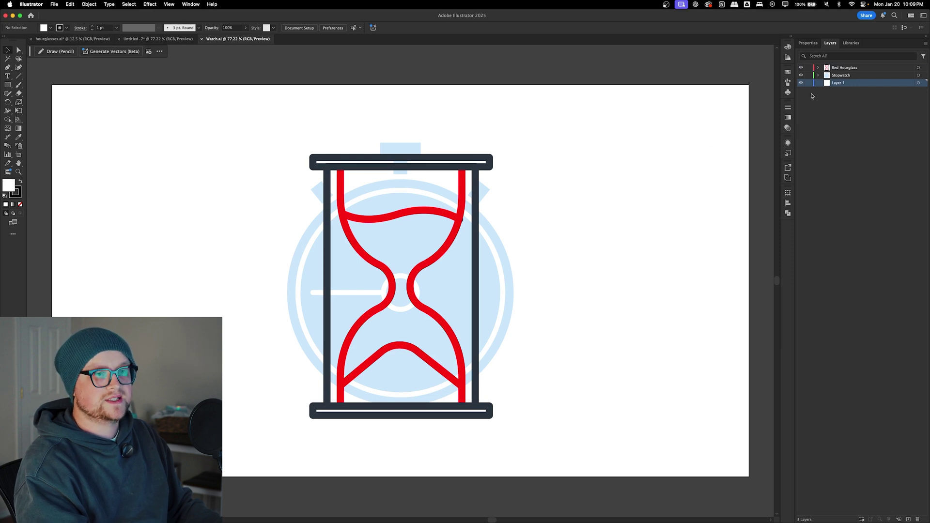
{"action": "left_click", "coordinate": [800, 75]}
{"action": "left_click", "coordinate": [801, 75]}
{"action": "left_click", "coordinate": [801, 68]}
{"action": "left_click", "coordinate": [800, 68]}
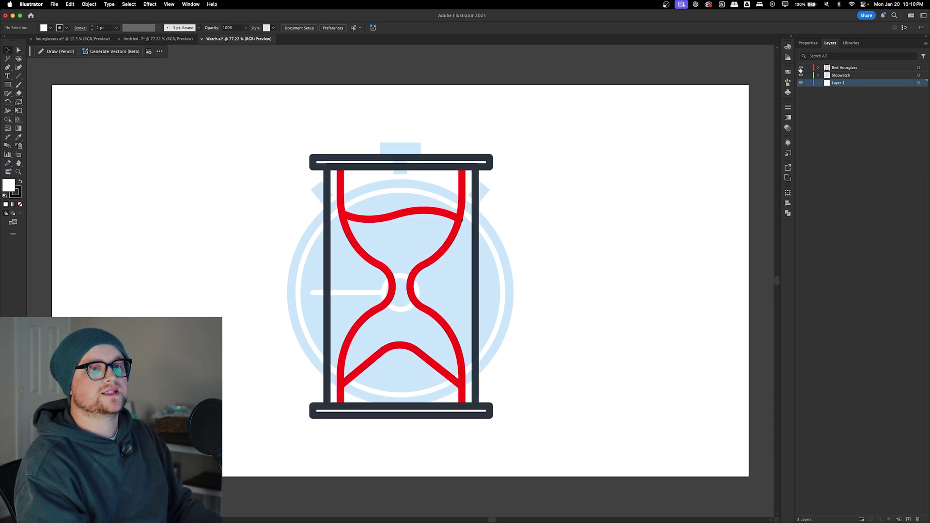
Turn off Paste Remembers Layers in the hourglasses.ai document and deselect the artwork.
{"action": "left_click", "coordinate": [925, 43]}
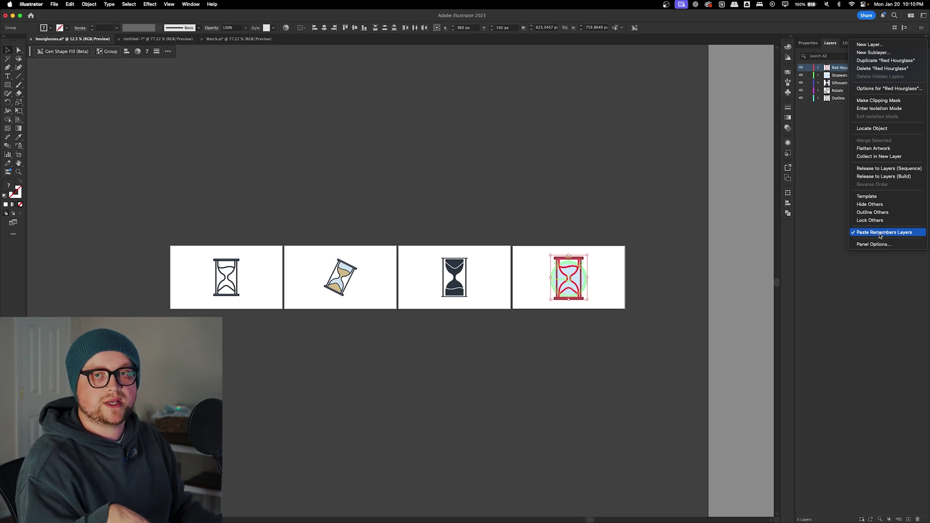
{"action": "left_click", "coordinate": [880, 233]}
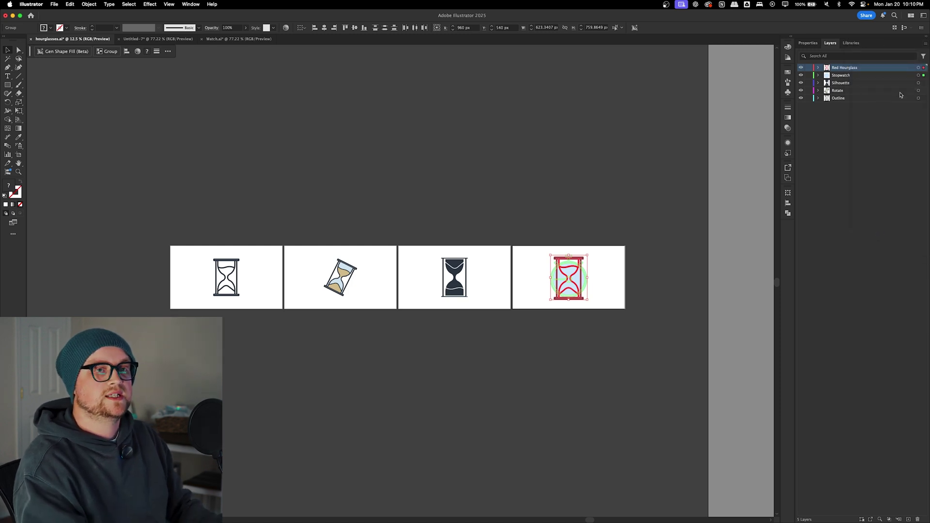
{"action": "left_click", "coordinate": [163, 143]}
Export the artboards again with the ArtboardsToFiles script into a new folder named v2.
{"action": "left_click", "coordinate": [31, 4]}
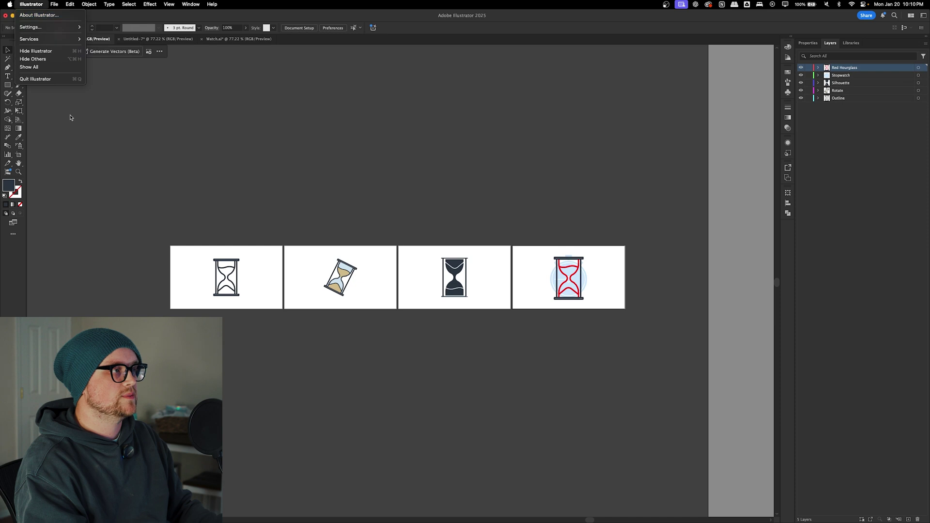
{"action": "mouse_move", "coordinate": [55, 4]}
{"action": "mouse_move", "coordinate": [70, 177]}
{"action": "mouse_move", "coordinate": [69, 203]}
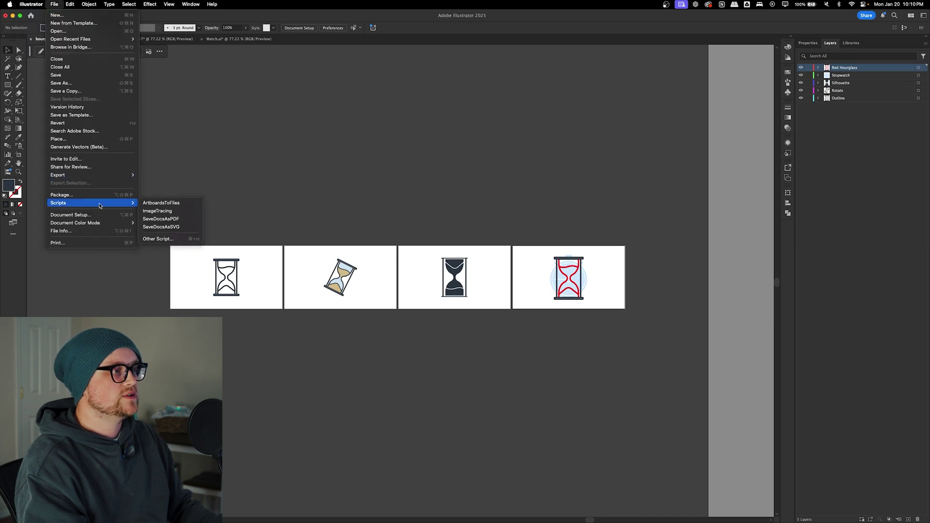
{"action": "left_click", "coordinate": [165, 203]}
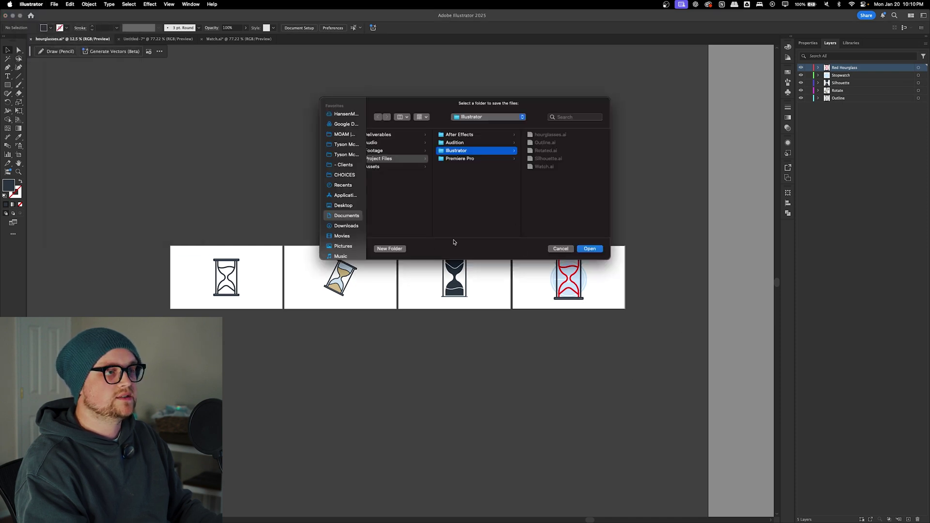
{"action": "left_click", "coordinate": [405, 249]}
{"action": "type", "text": "Export"}
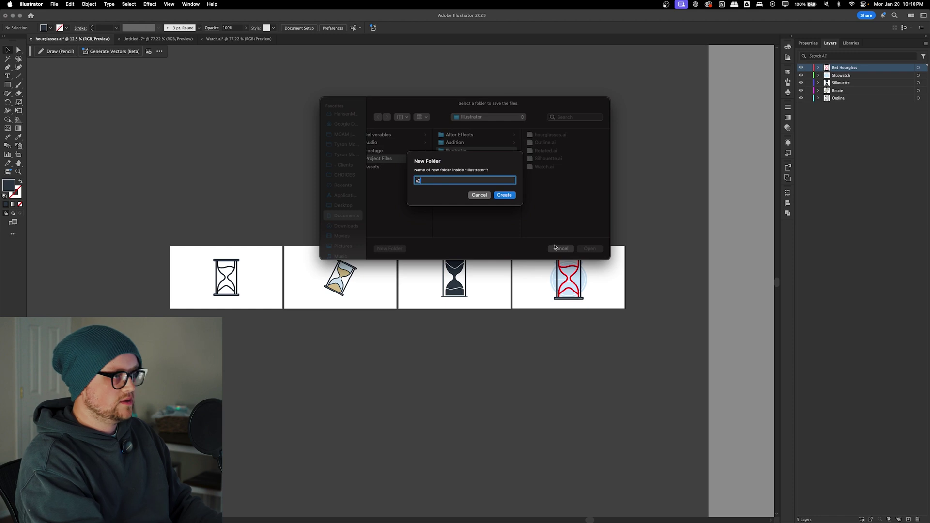
{"action": "key", "text": "Escape"}
{"action": "left_click", "coordinate": [589, 248]}
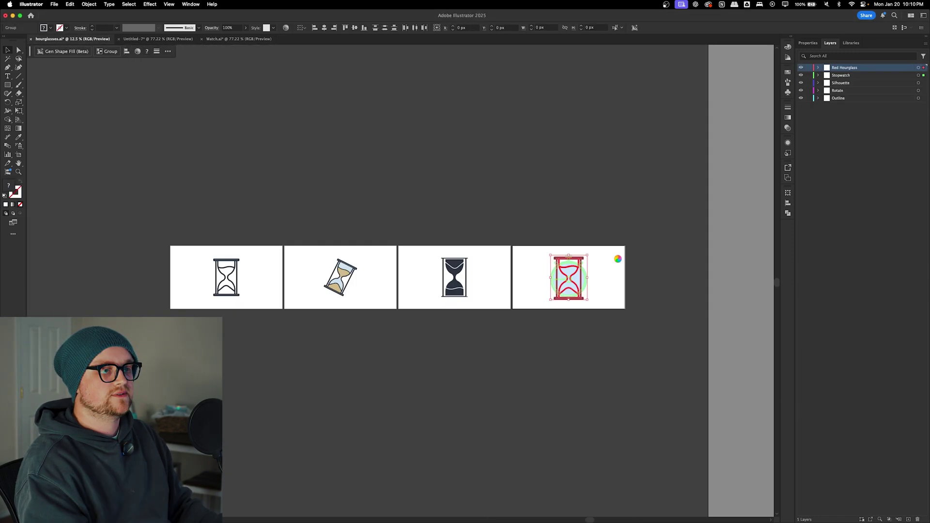
{"action": "left_click", "coordinate": [491, 180]}
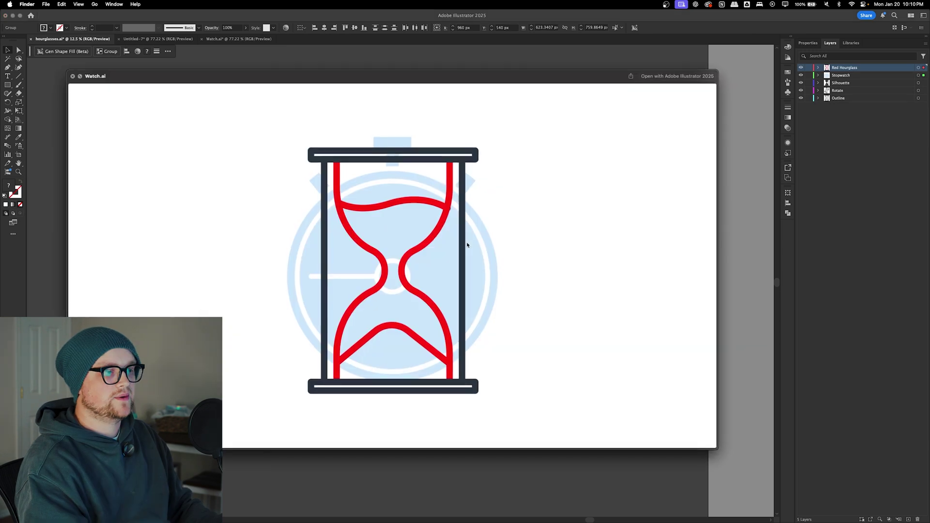
Close the preview of the newly exported Watch.ai in Finder and open the file to inspect its layers.
{"action": "key", "text": "space"}
{"action": "double_click", "coordinate": [373, 224]}
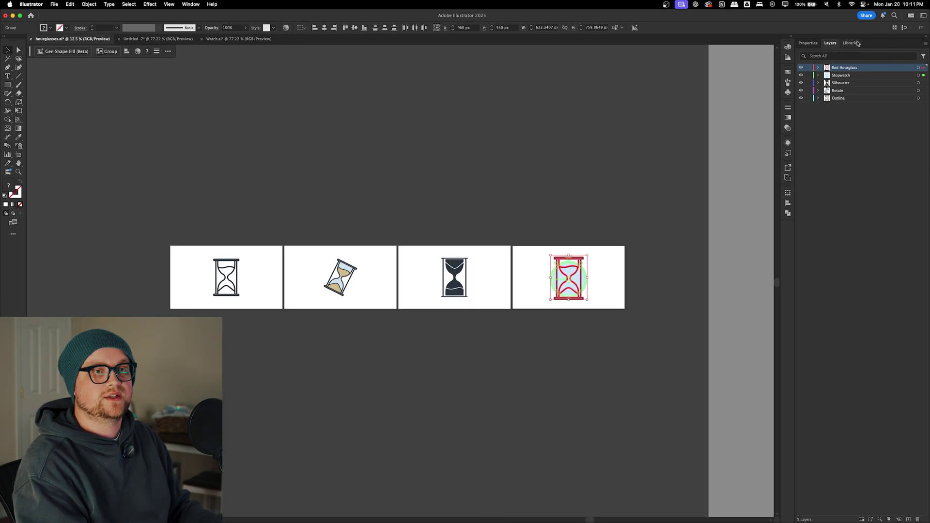
Turn Paste Remembers Layers back on in the hourglasses.ai document.
{"action": "left_click", "coordinate": [925, 43]}
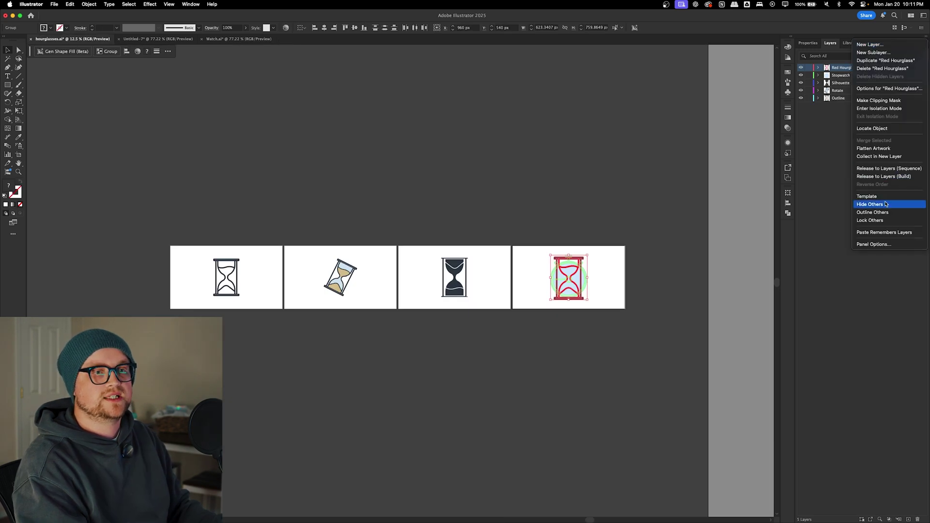
{"action": "left_click", "coordinate": [884, 233]}
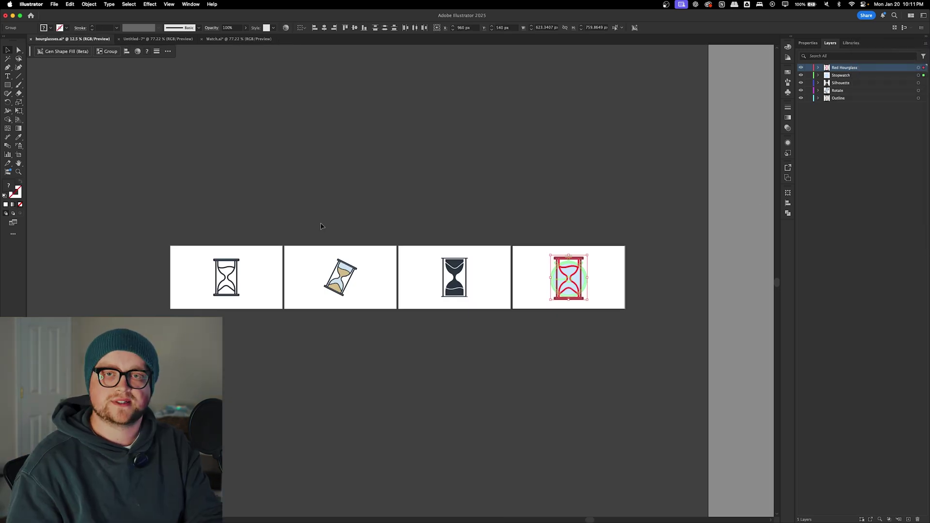